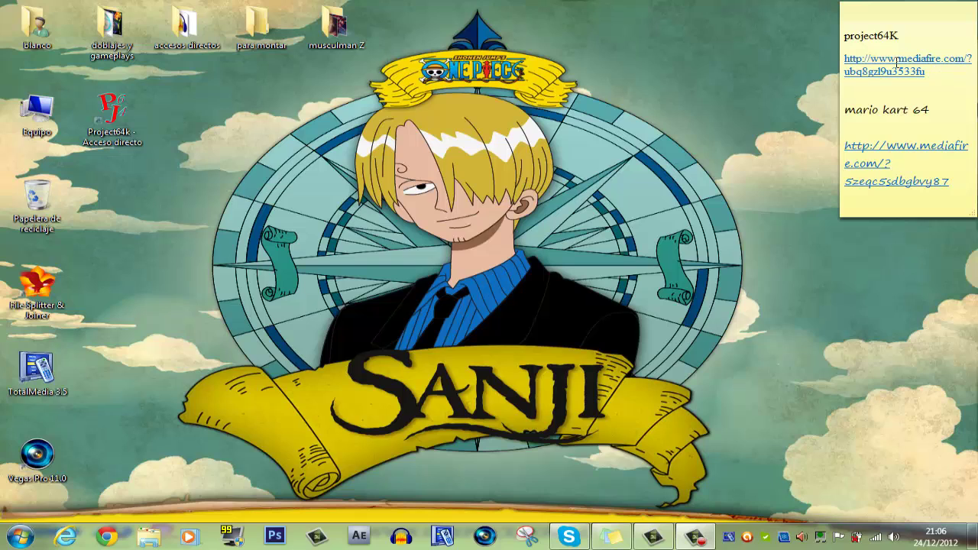
Step: Launch the Project64k emulator from its desktop shortcut
left_click(913, 34)
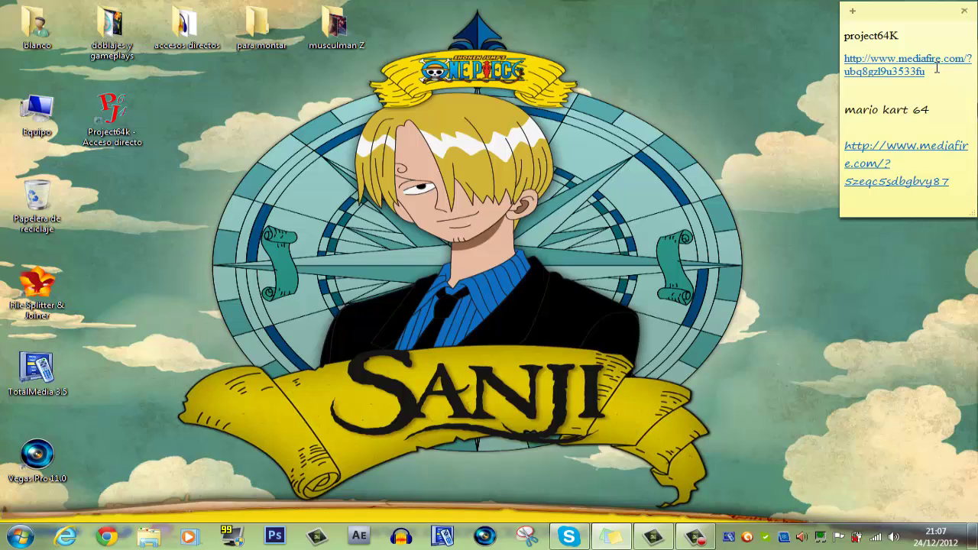
left_click(112, 115)
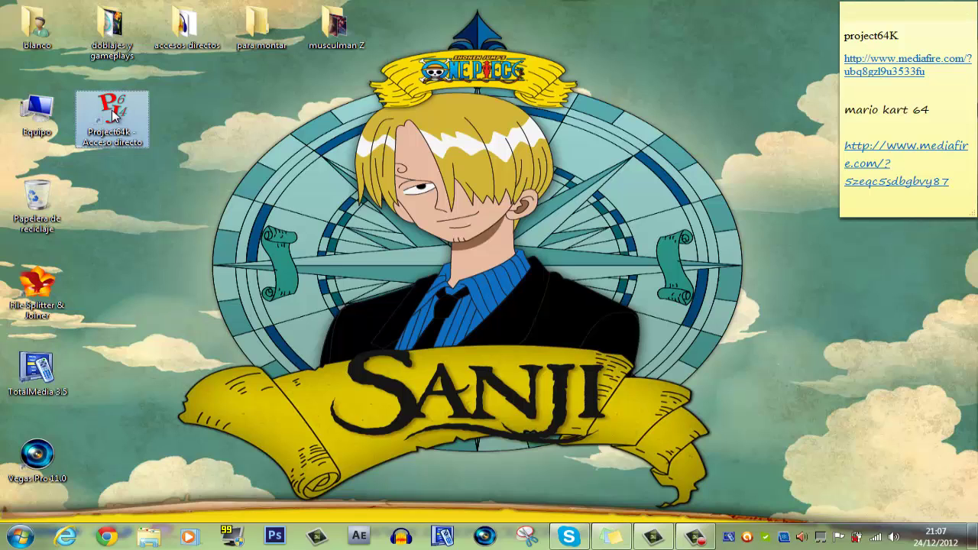
double_click(112, 115)
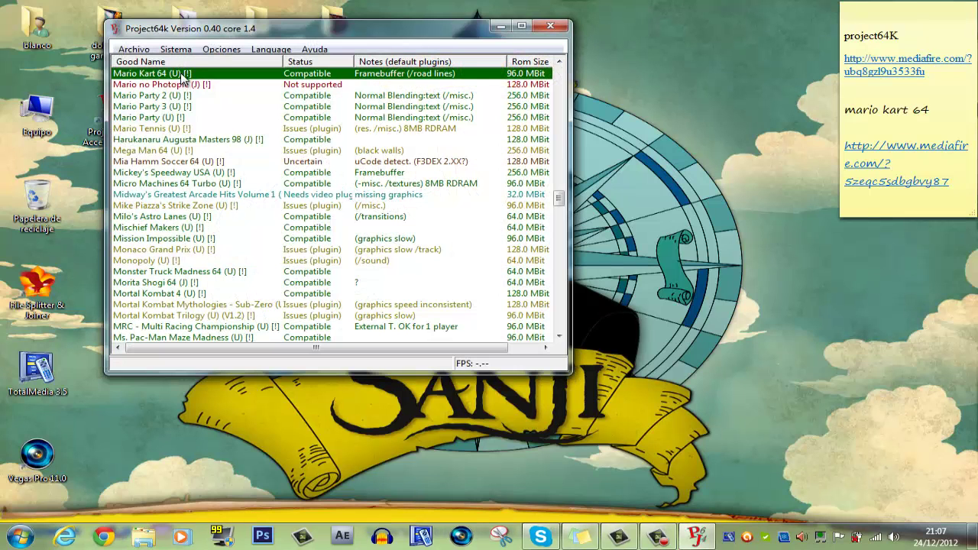
Step: Look through the ROM list around Mario Kart 64 to see which games are available
key("Down")
key("Down")
key("Down")
key("Up")
key("Up")
key("Up")
key("Up")
key("Up")
key("Up")
key("Up")
key("Up")
key("Up")
key("Up")
key("Up")
key("Up")
key("Up")
key("Up")
key("Down")
key("Down")
key("Down")
key("Down")
key("Down")
key("Down")
key("Down")
key("Down")
key("Down")
key("Down")
key("Down")
key("Down")
key("Down")
key("Up")
key("Up")
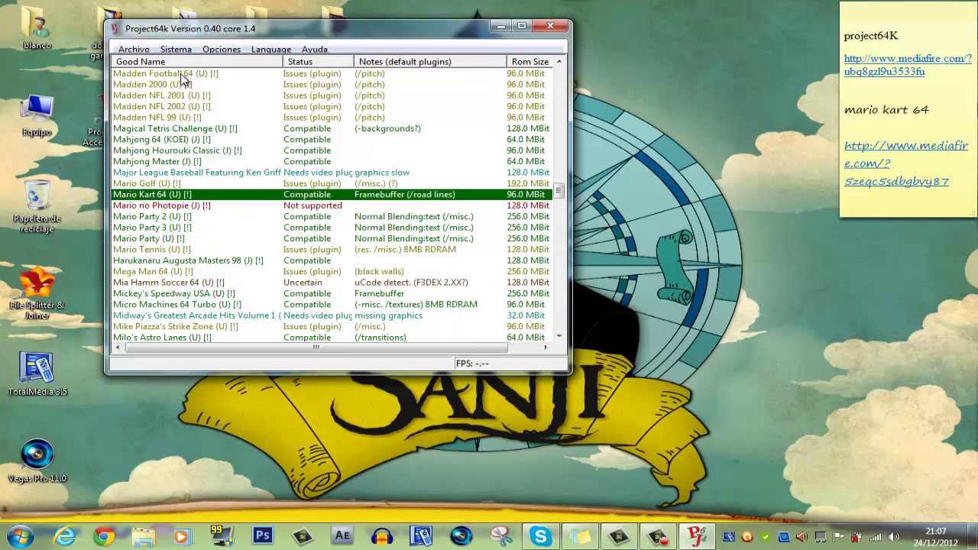
Step: Review the controller plugin settings for Player 1, keeping None as the game device, and accept them
left_click(213, 50)
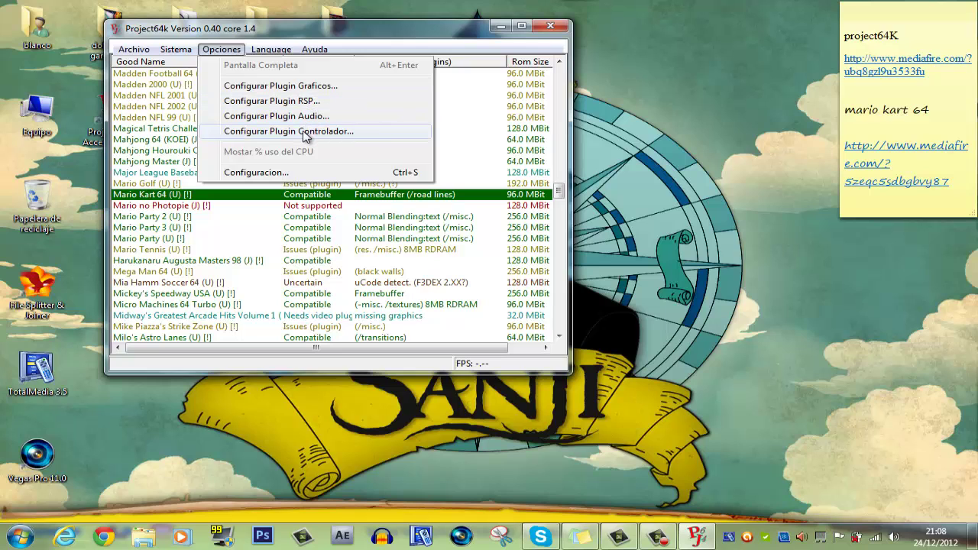
left_click(306, 134)
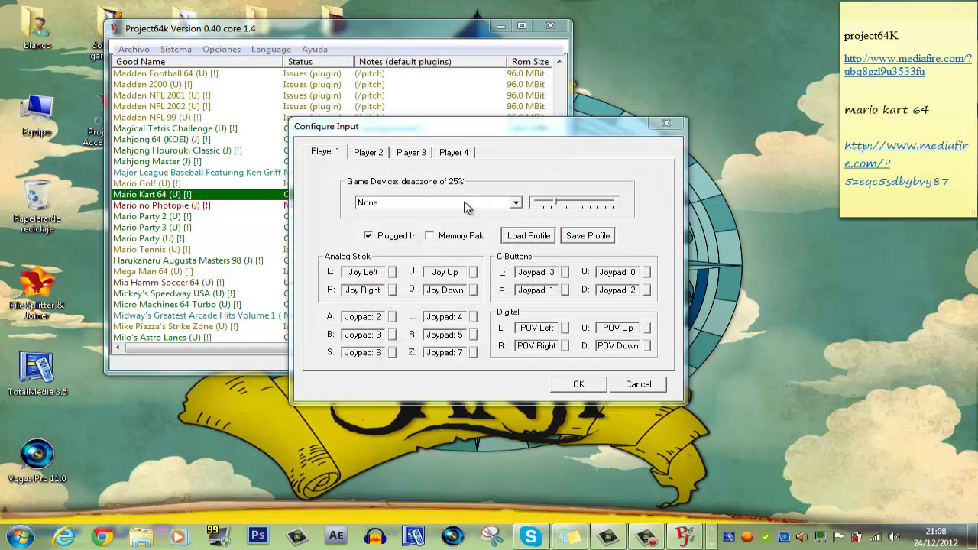
left_click(416, 203)
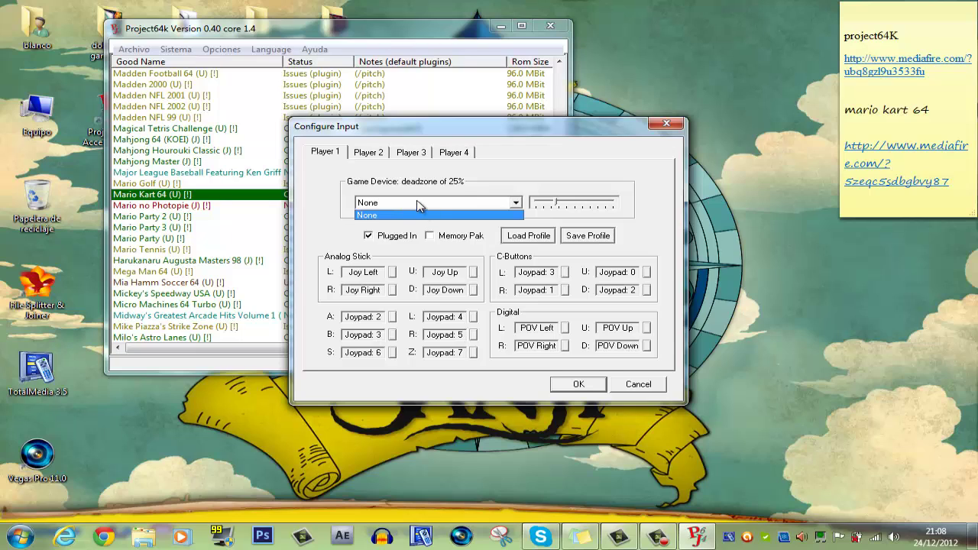
left_click(419, 207)
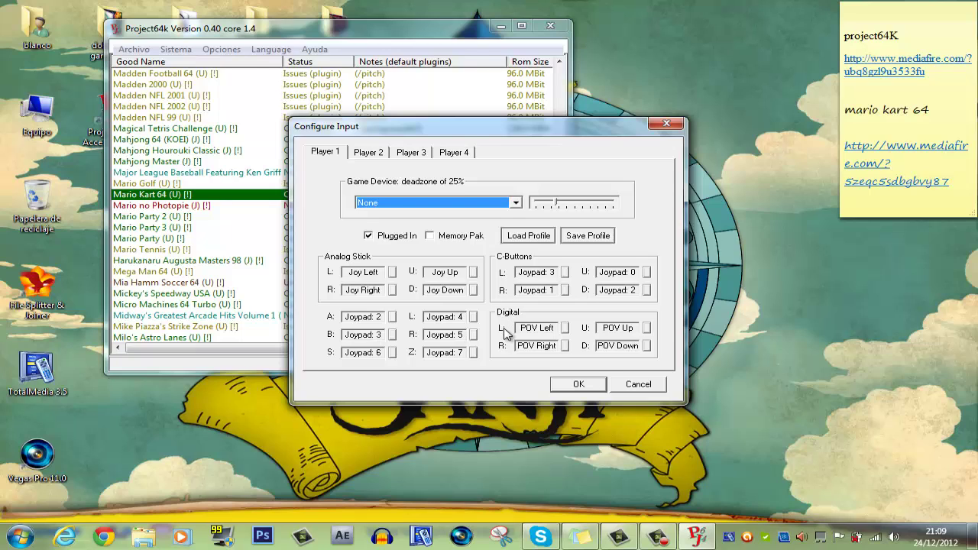
left_click(570, 385)
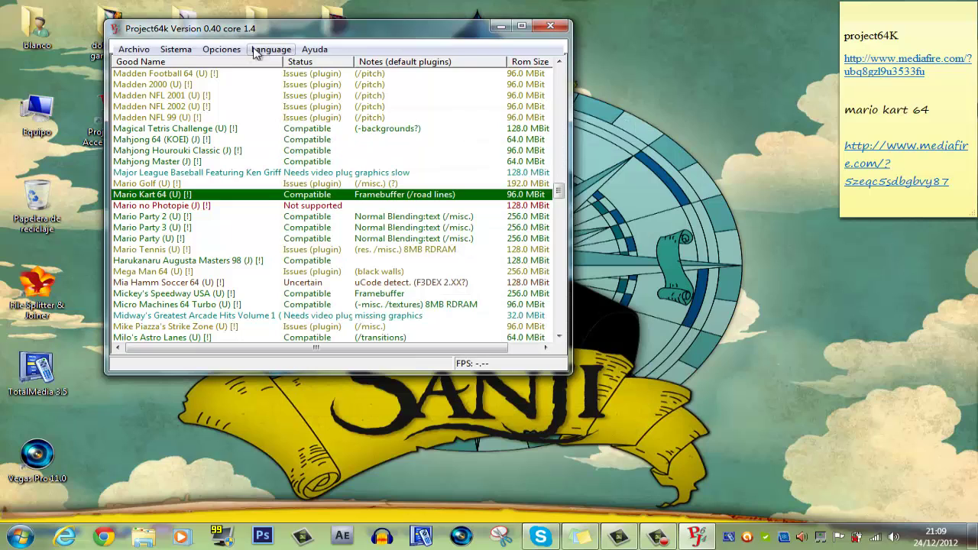
Step: View the folder chooser for the ROM directory and leave it without choosing a folder
left_click(136, 52)
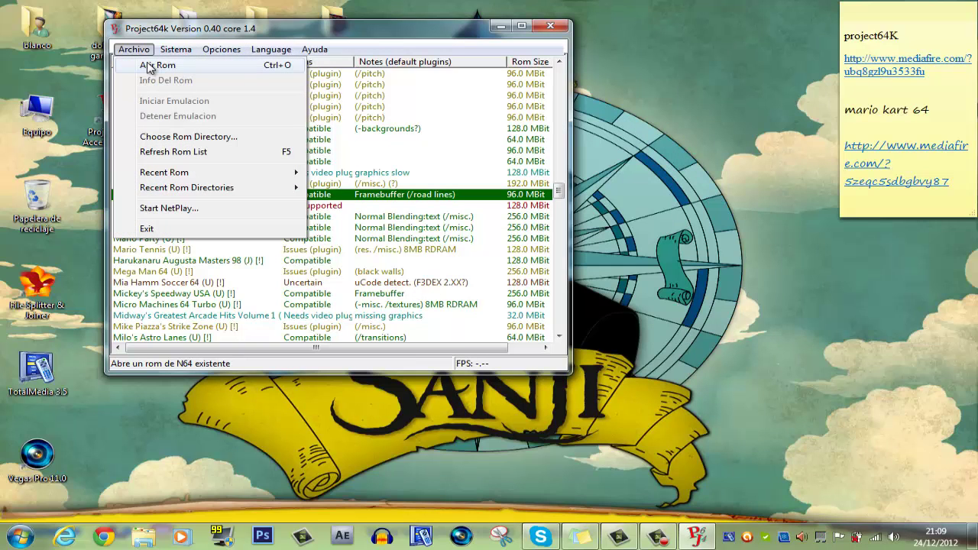
left_click(162, 138)
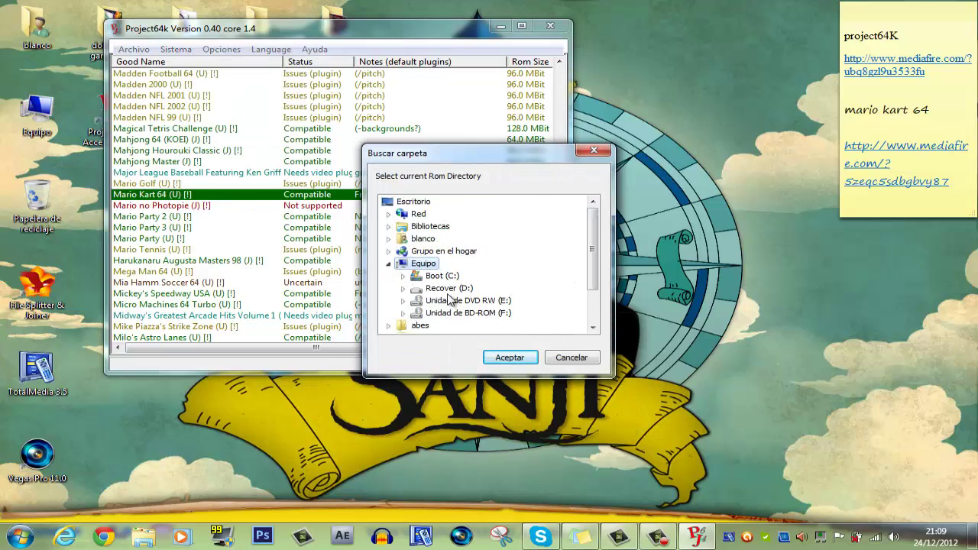
left_click(569, 359)
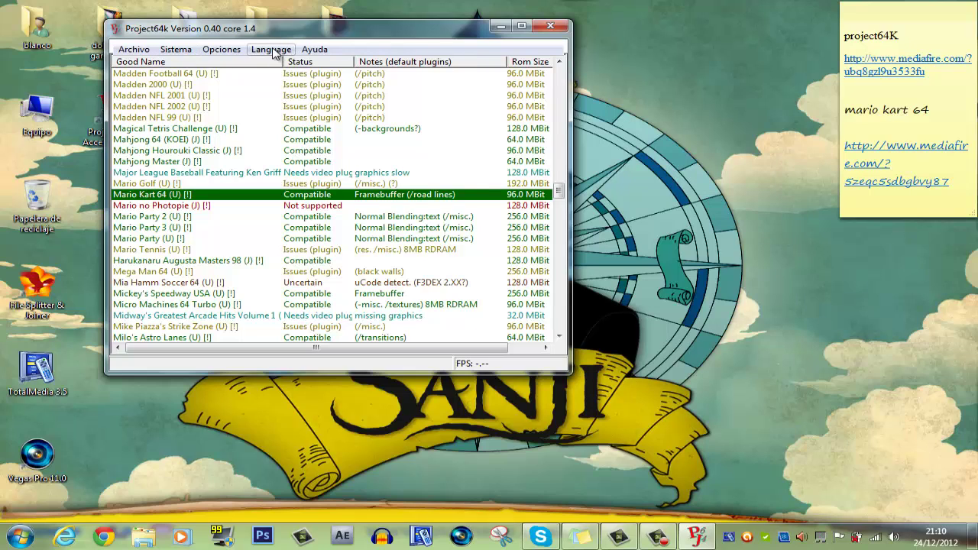
Step: Start NetPlay, check the available connection settings and keep LAN (60 packets/s)
left_click(127, 52)
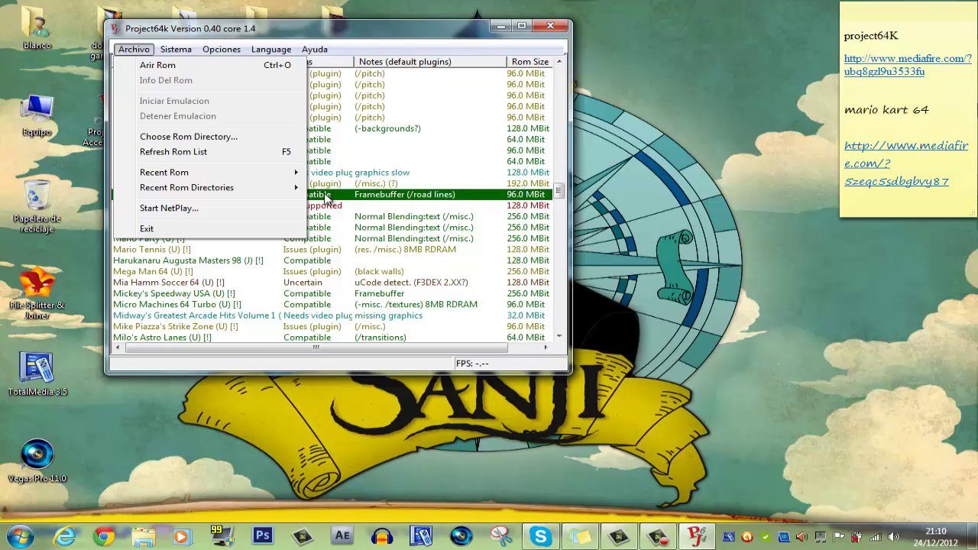
left_click(185, 213)
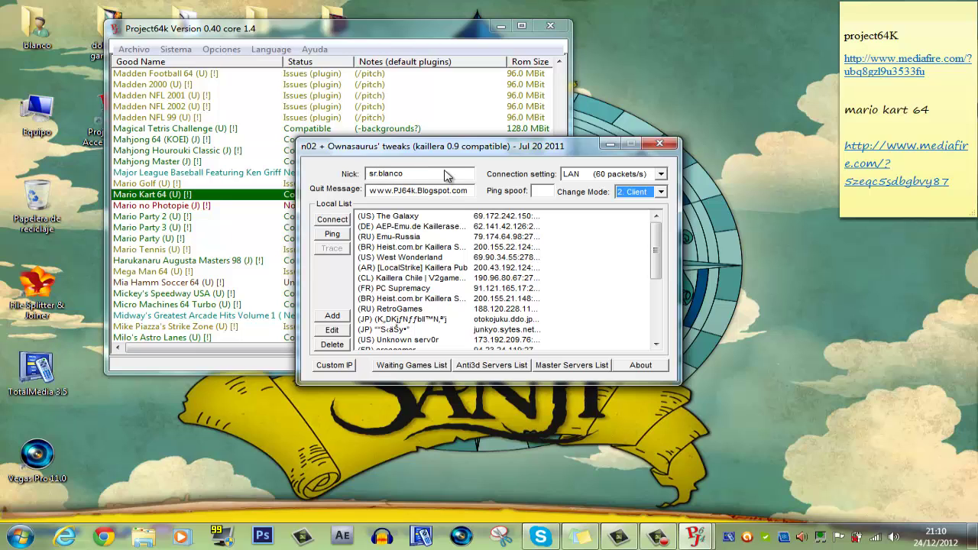
left_click(577, 176)
left_click(577, 177)
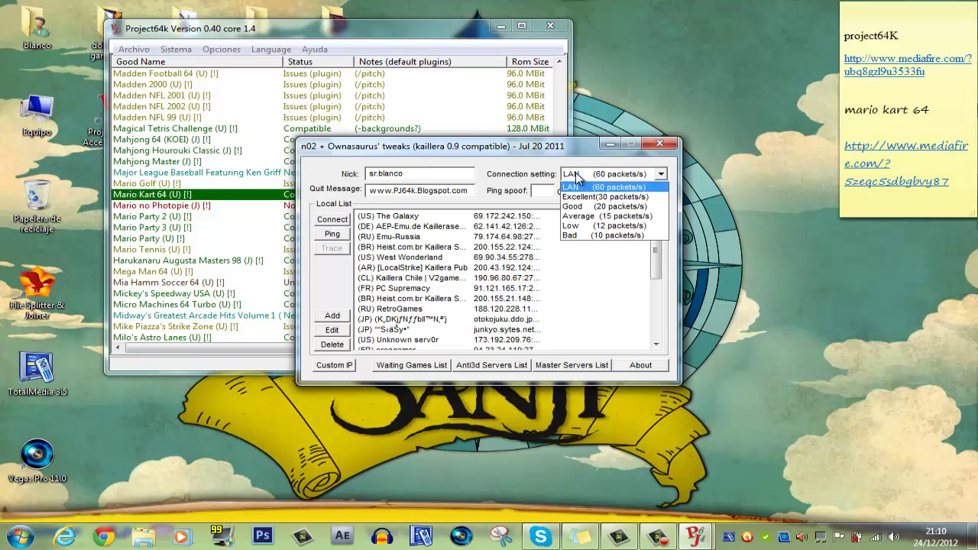
left_click(577, 176)
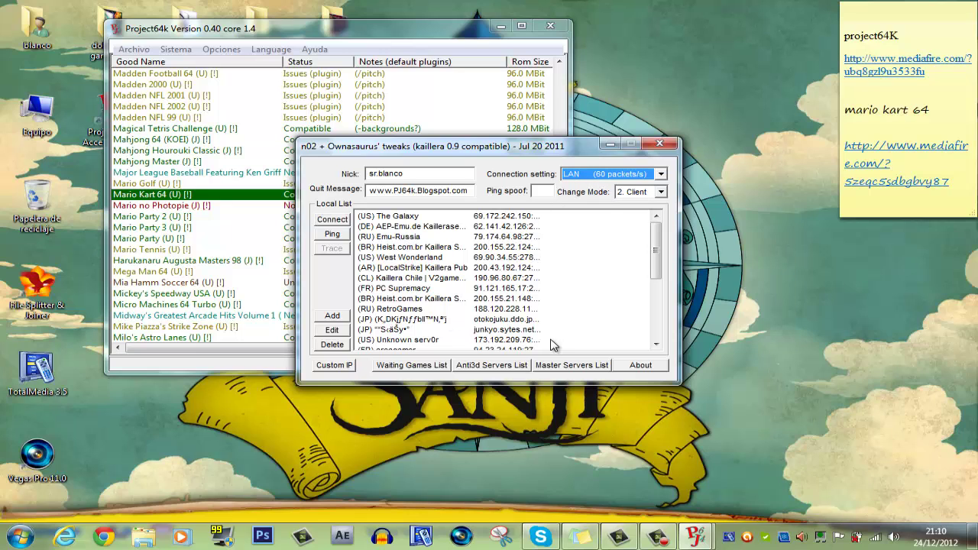
Step: Load the master servers list and connect to Available GERMAN Server
left_click(562, 365)
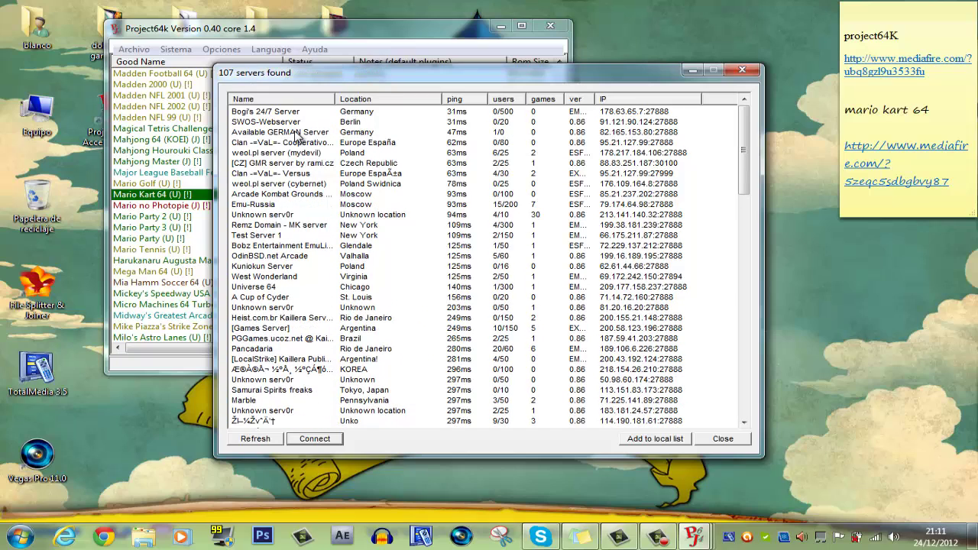
double_click(297, 133)
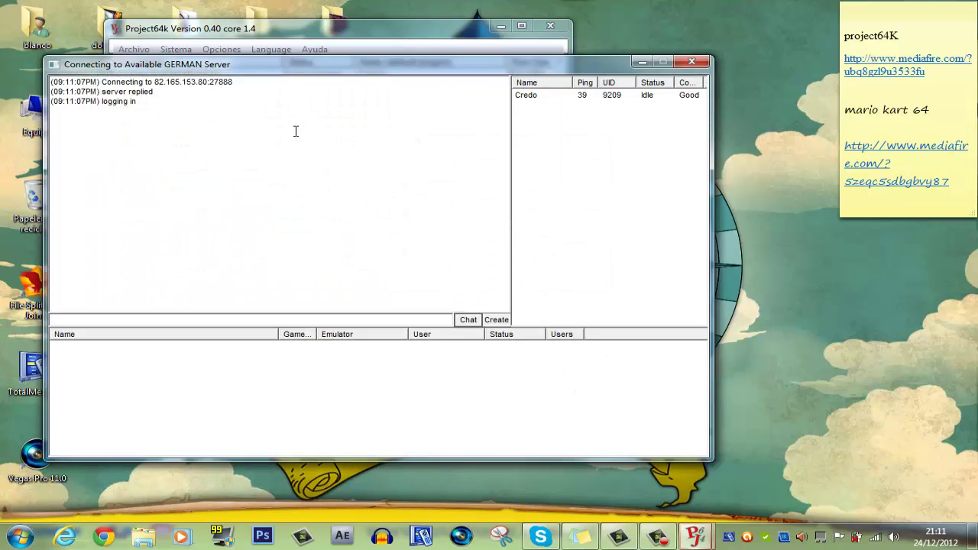
Step: Browse the games offered for a new room under M and S without creating one
left_click(496, 321)
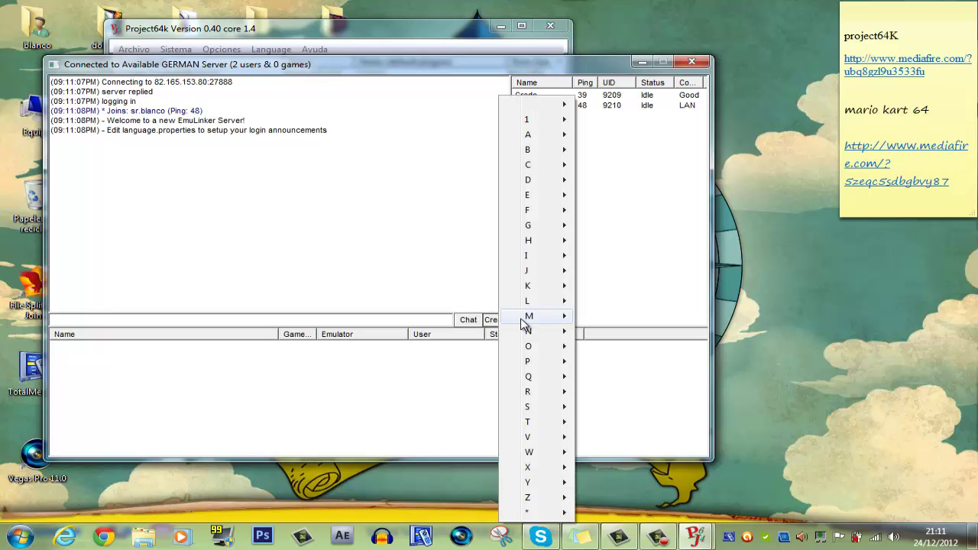
mouse_move(525, 317)
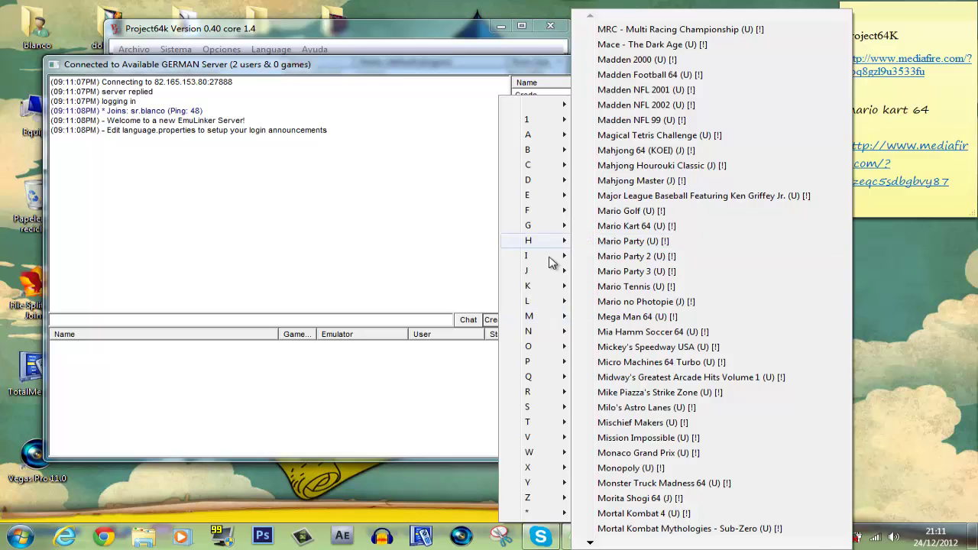
mouse_move(534, 394)
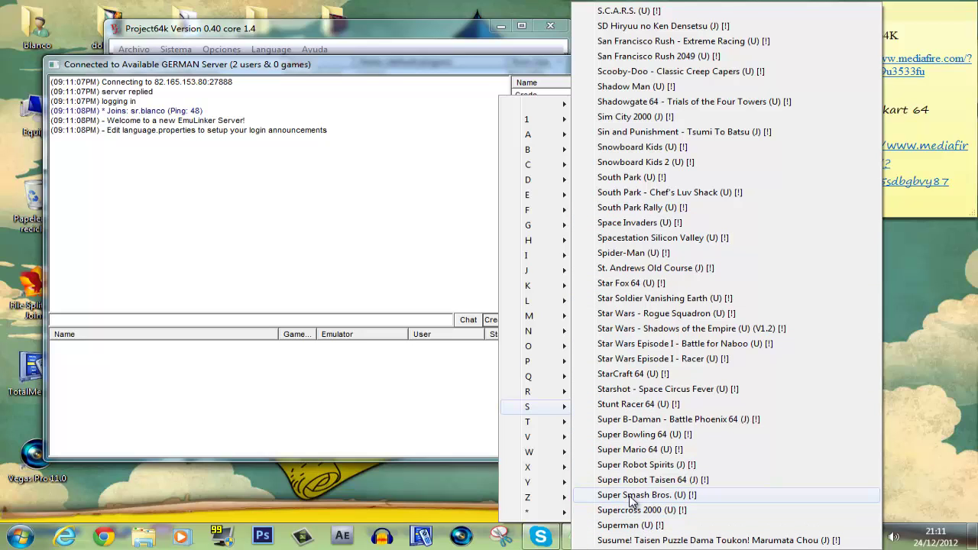
left_click(322, 259)
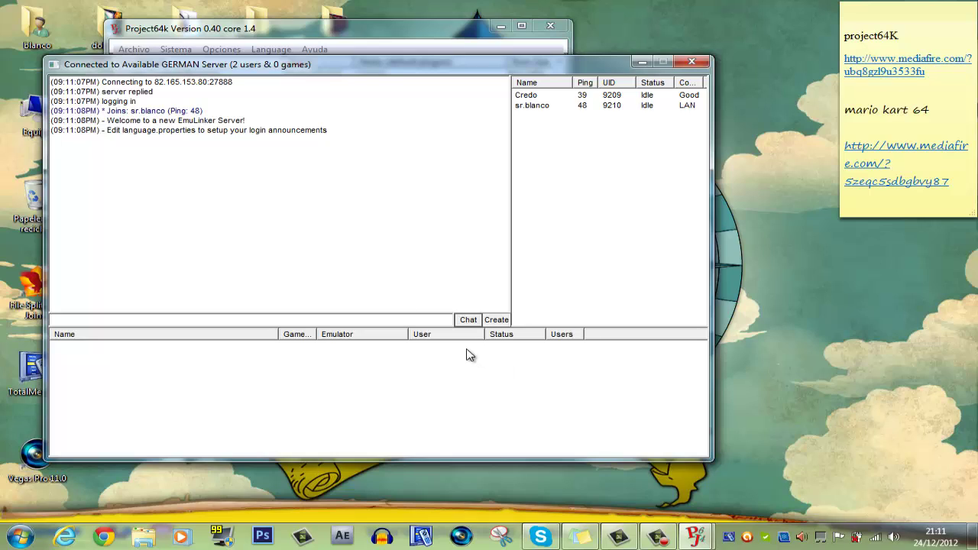
Step: Create a netplay game room for Mario Tennis (U) on the connected server
left_click(497, 321)
mouse_move(531, 318)
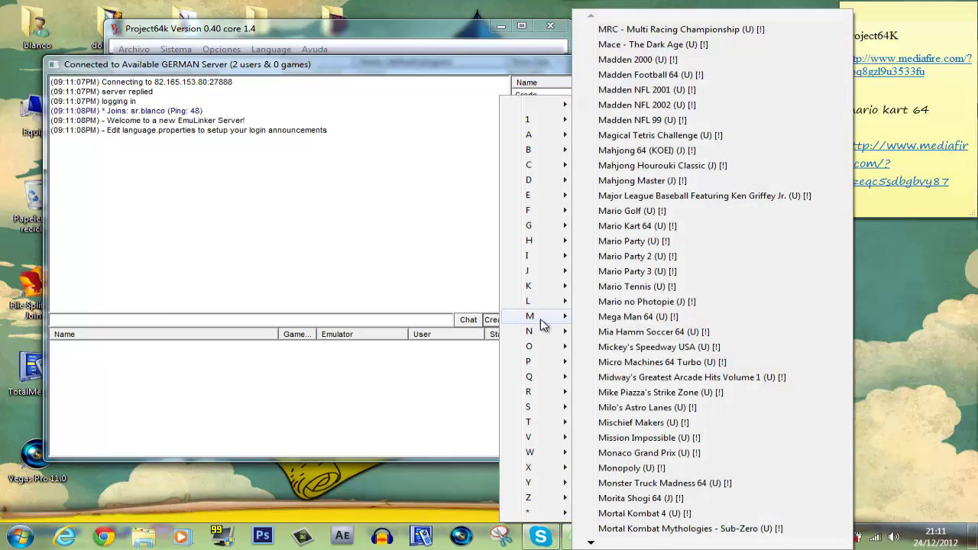
left_click(629, 287)
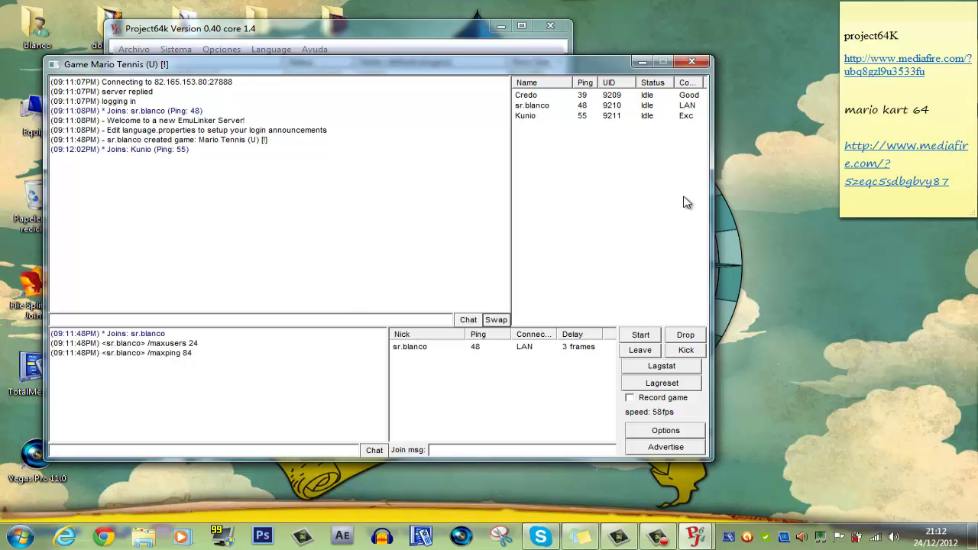
Step: Close the Mario Tennis game room, the server list and the NetPlay window
left_click(691, 62)
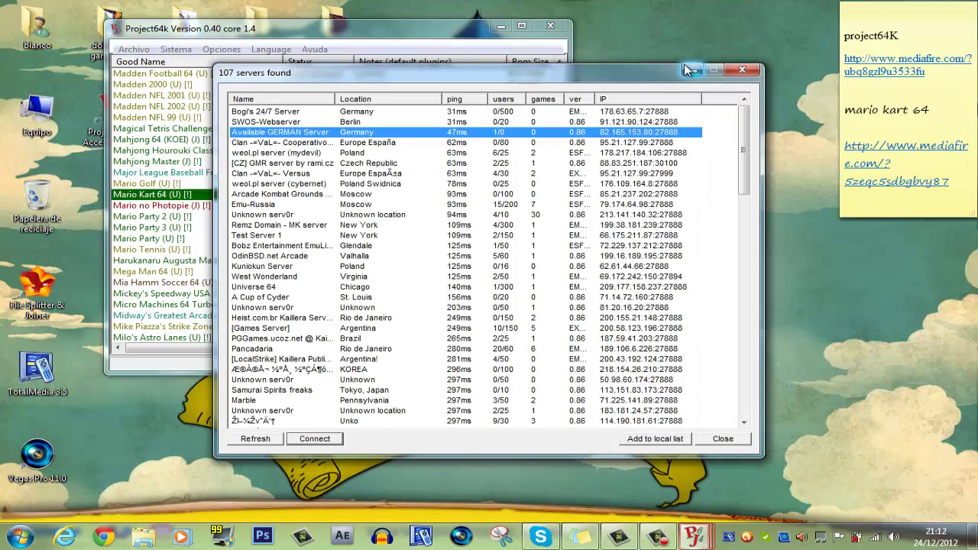
left_click(738, 71)
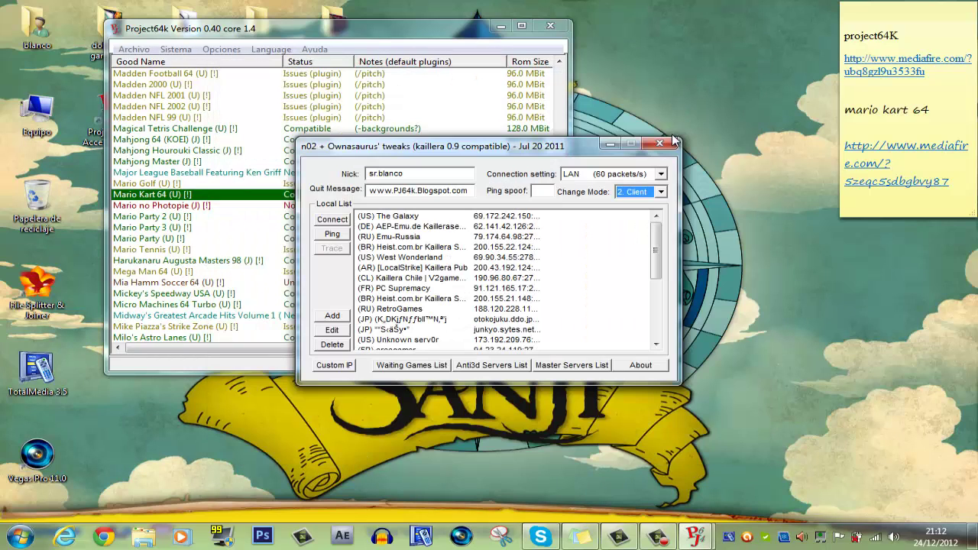
left_click(666, 145)
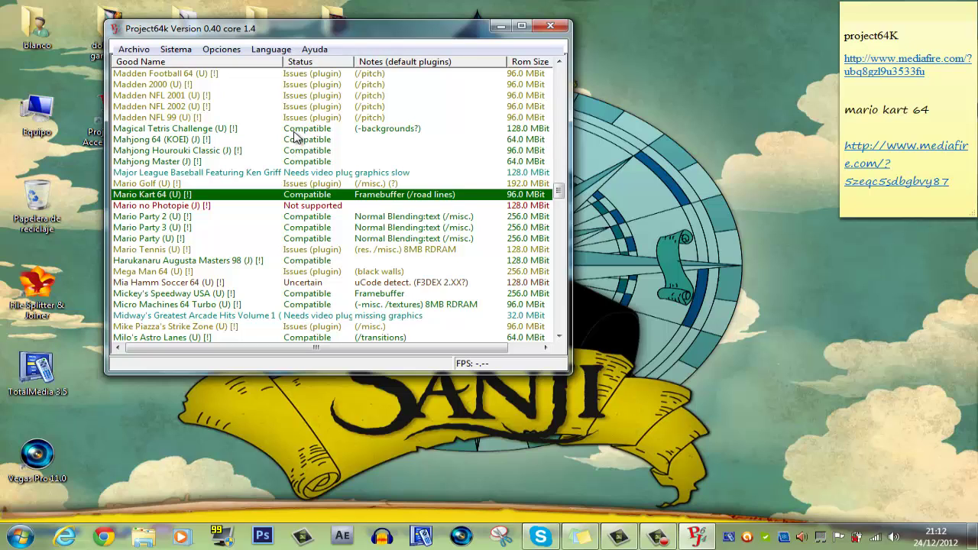
Step: Examine the compatibility status of the games between Madden NFL 2002 and Mission Impossible in the ROM list
left_click(233, 129)
key("Down")
key("Down")
key("Down")
key("Down")
key("Down")
key("Down")
key("Down")
key("Down")
key("Down")
key("Down")
key("Down")
key("Down")
key("Down")
key("Down")
key("Down")
key("Down")
key("Down")
key("Down")
key("Down")
key("Down")
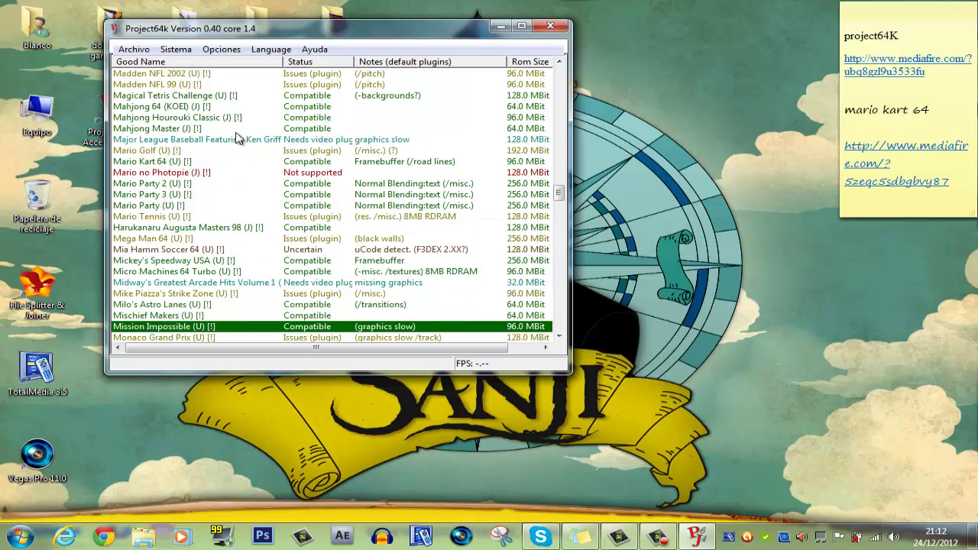
key("Up")
key("Up")
key("Up")
key("Up")
key("Up")
key("Up")
key("Up")
key("Up")
key("Up")
key("Up")
key("Up")
key("Up")
key("Up")
key("Up")
key("Up")
key("Up")
key("Up")
key("Up")
key("Up")
key("Up")
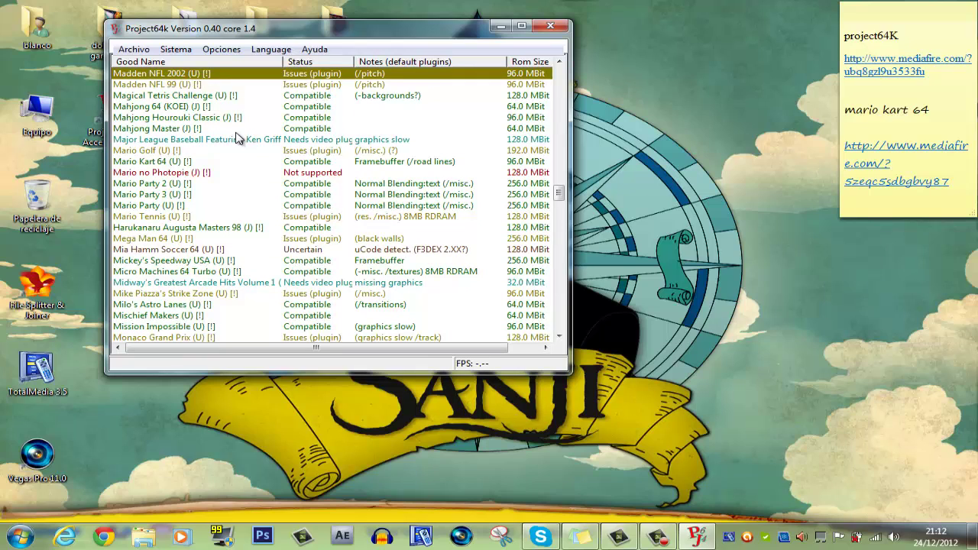
Step: Compare the status and plugin notes of Mario no Photopie, Mario Kart 64 and Mario Party 3
left_click(163, 175)
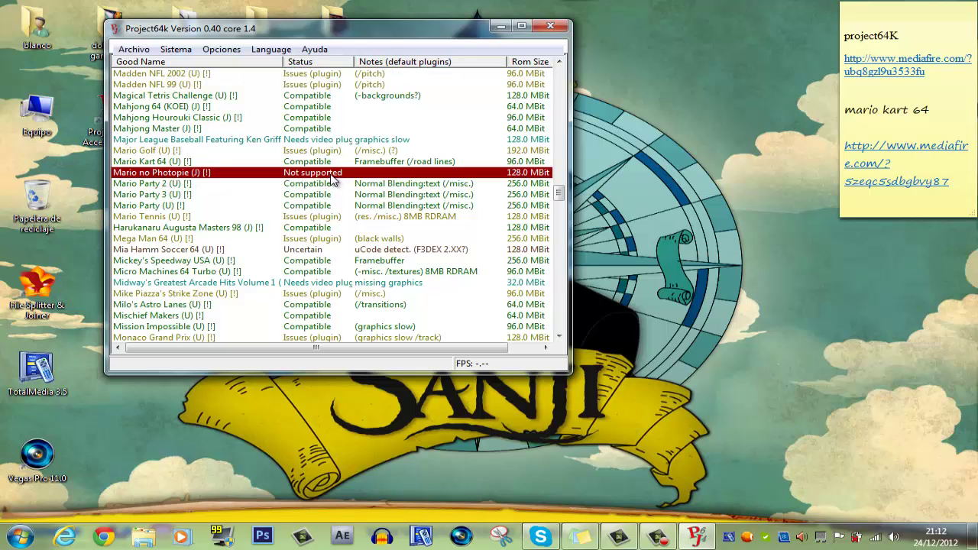
left_click(168, 163)
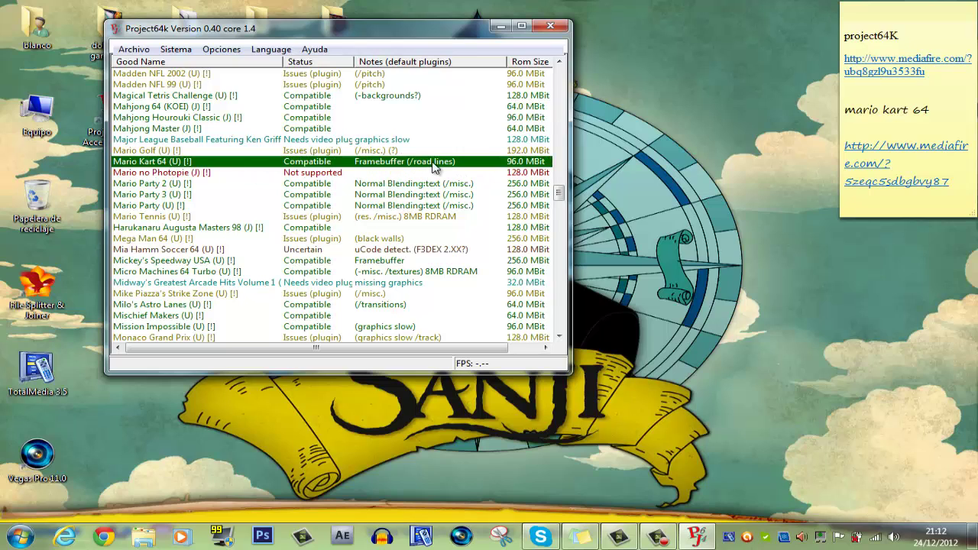
left_click(382, 196)
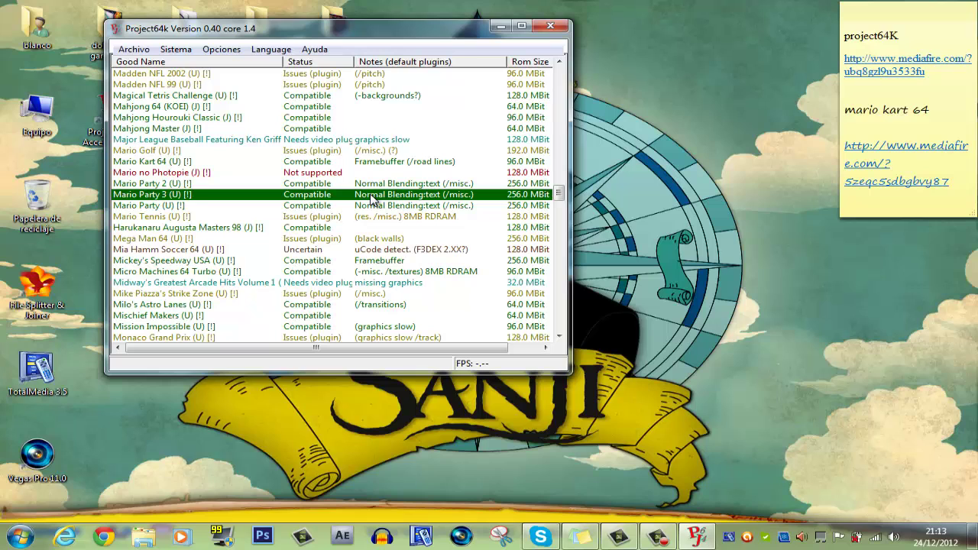
Step: Check the status and notes of the games from Mario Party 3 down to NBA In the Zone '99
key("Down")
key("Down")
key("Down")
key("Down")
key("Down")
key("Down")
key("Down")
key("Down")
key("Down")
key("Down")
key("Down")
key("Down")
key("Down")
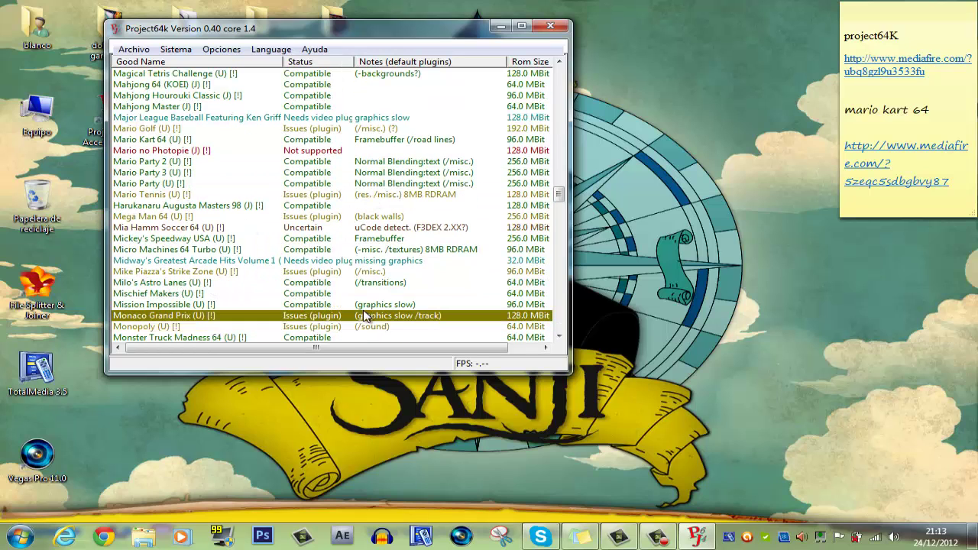
key("Down")
key("Down")
key("Down")
key("Down")
key("Down")
key("Down")
key("Down")
key("Down")
key("Down")
key("Down")
key("Down")
key("Down")
key("Down")
key("Down")
key("Down")
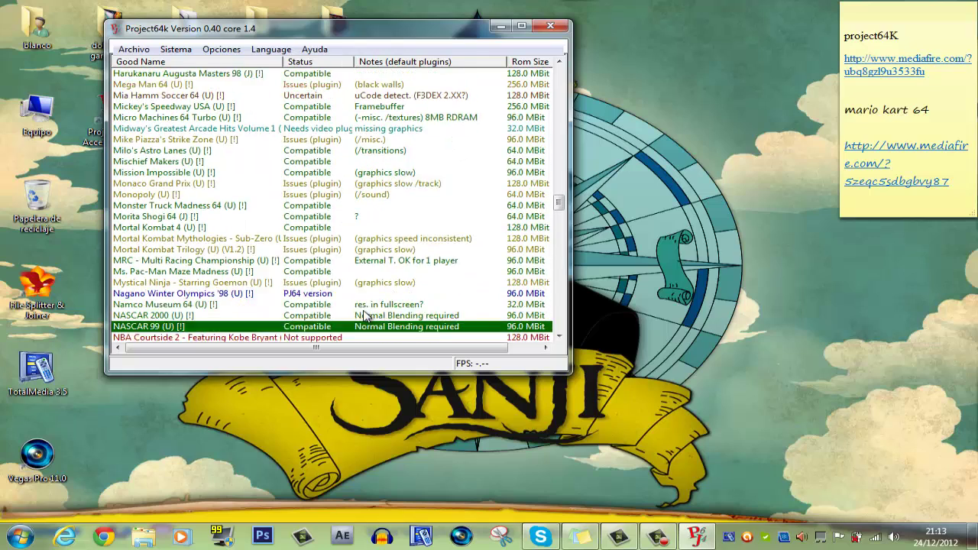
key("Down")
key("Down")
key("Down")
key("Down")
key("Down")
key("Down")
key("Down")
key("Down")
key("Down")
key("Down")
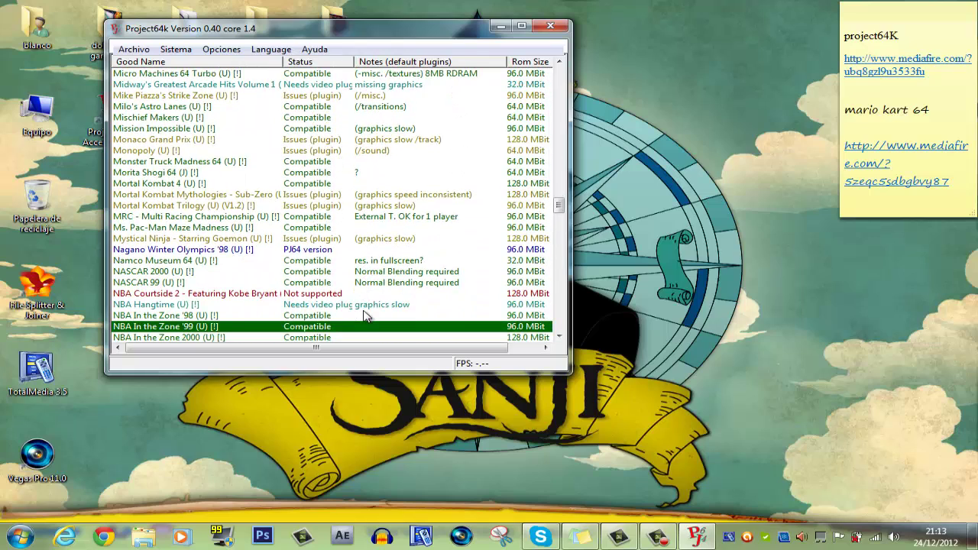
Step: Check the compatibility status and plugin notes of the games from NBA In the Zone '99 down to Pachinko 365 Nichi
key("Down")
key("Down")
key("Down")
key("Down")
key("Down")
key("Down")
key("Down")
key("Down")
key("Down")
key("Down")
key("Down")
key("Down")
key("Down")
key("Down")
key("Down")
key("Down")
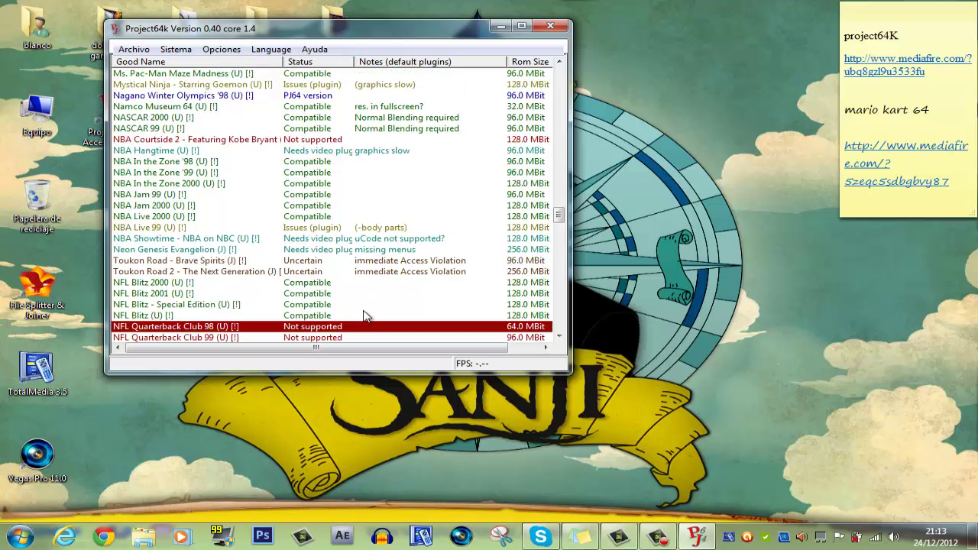
key("Down")
key("Down")
key("Down")
key("Down")
key("Down")
key("Down")
key("Down")
key("Down")
key("Down")
key("Down")
key("Down")
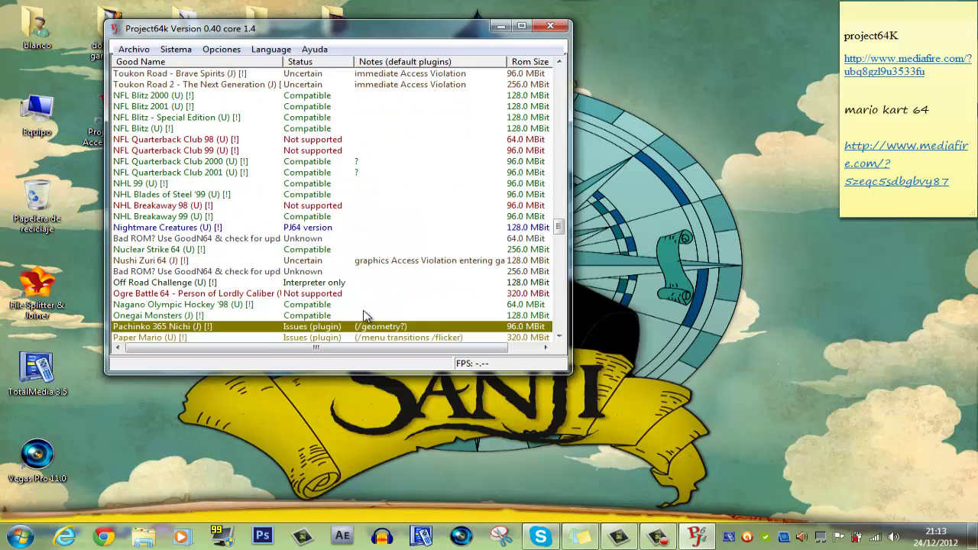
Step: Review the status and notes of the ROM list entries from Paper Mario down to Quest 64
key("Down")
key("Down")
key("Down")
key("Down")
key("Down")
key("Down")
key("Down")
key("Down")
key("Down")
key("Down")
key("Down")
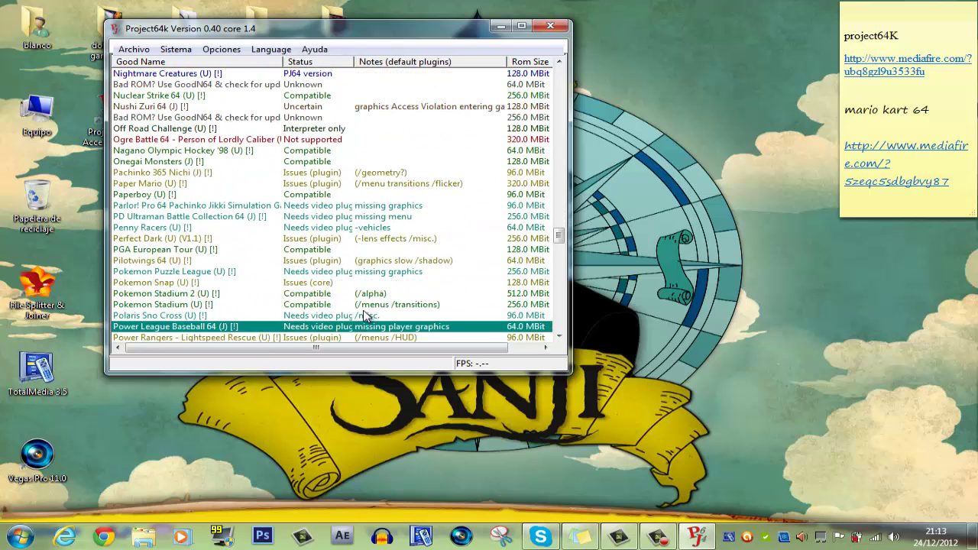
key("Down")
key("Down")
key("Down")
key("Down")
key("Down")
key("Down")
key("Down")
key("Down")
key("Down")
key("Down")
key("Down")
key("Down")
key("Down")
key("Down")
key("Down")
key("Down")
key("Down")
key("Down")
key("Down")
key("Down")
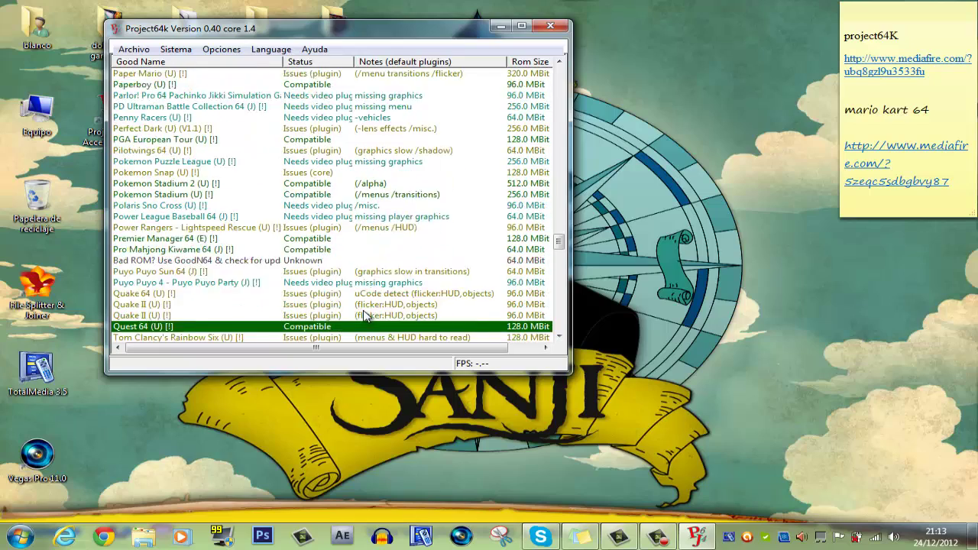
Step: Examine the compatibility of the games from Rainbow Six to Star Soldier Vanishing Earth and return to the start of the ROM list
key("Down")
key("Down")
key("Down")
key("Down")
key("Down")
key("Down")
key("Down")
key("Down")
key("Down")
key("Down")
key("Down")
key("Down")
key("Down")
key("Down")
key("Down")
key("Down")
key("Down")
key("Down")
key("Down")
key("Down")
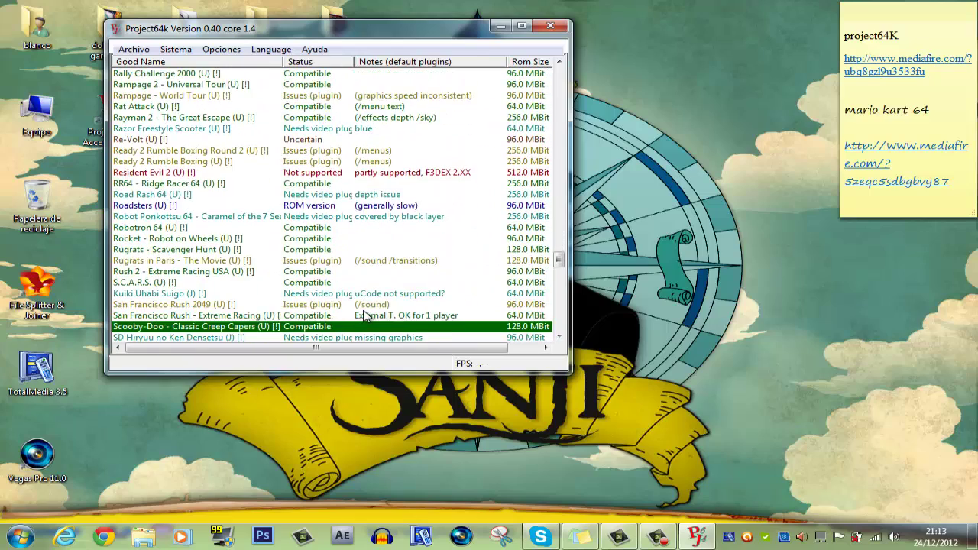
key("Down")
key("Down")
key("Down")
key("Down")
key("Down")
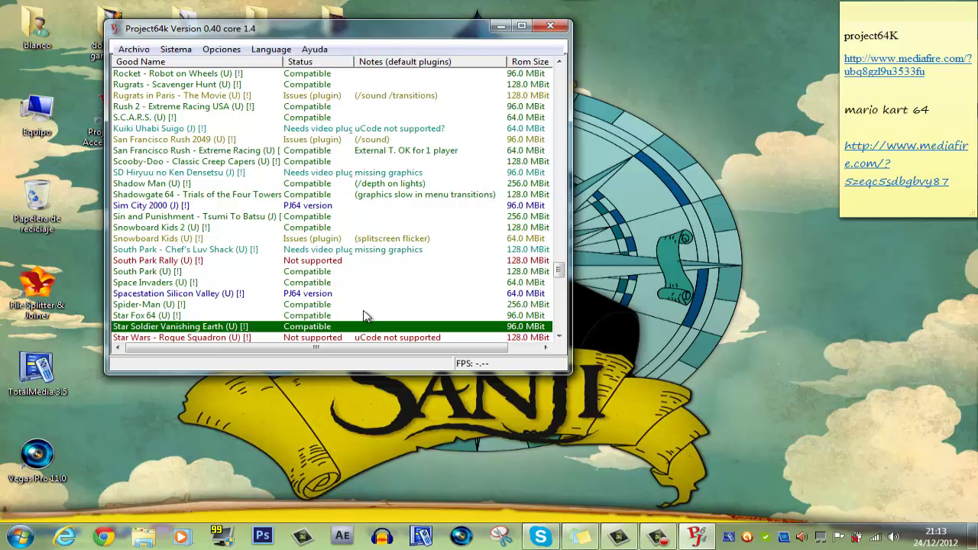
left_click_drag(563, 272, 595, 86)
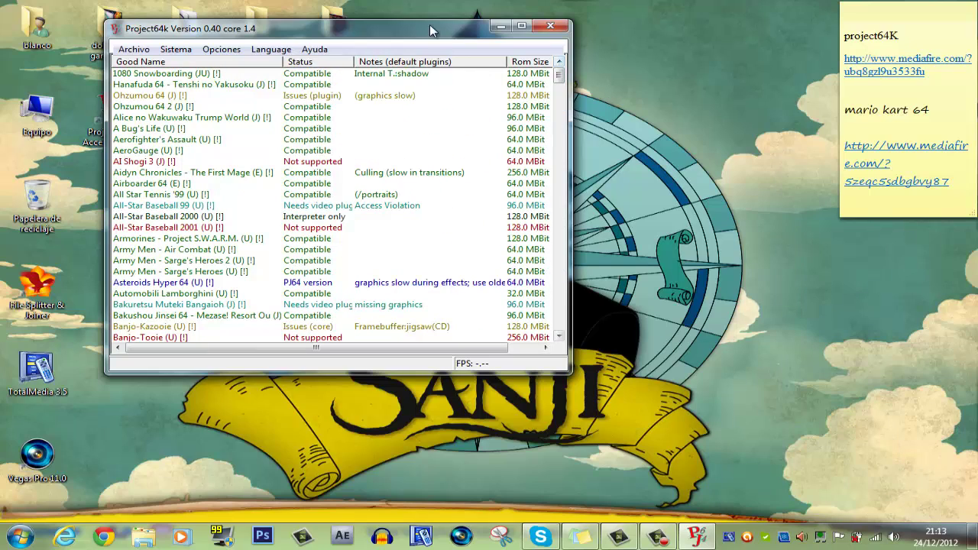